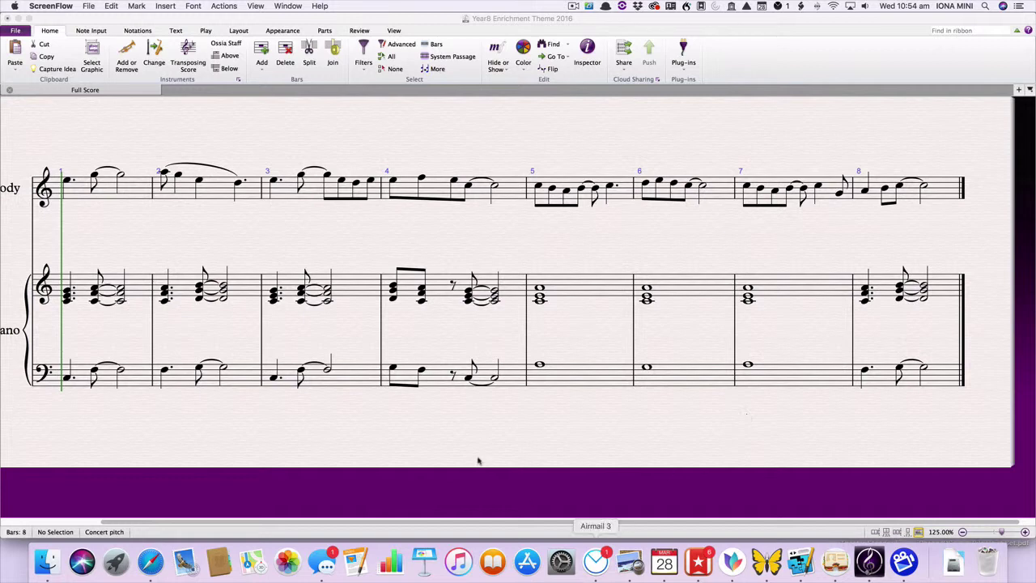
Add a p dynamic below the eighth-note G in bar 1 of the Melody staff
left_click(85, 184)
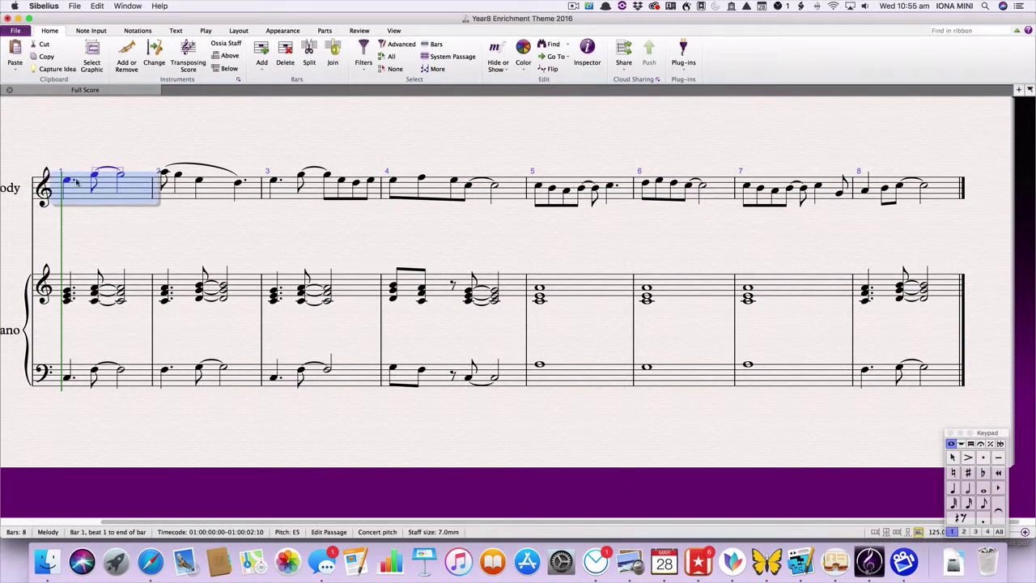
left_click(114, 227)
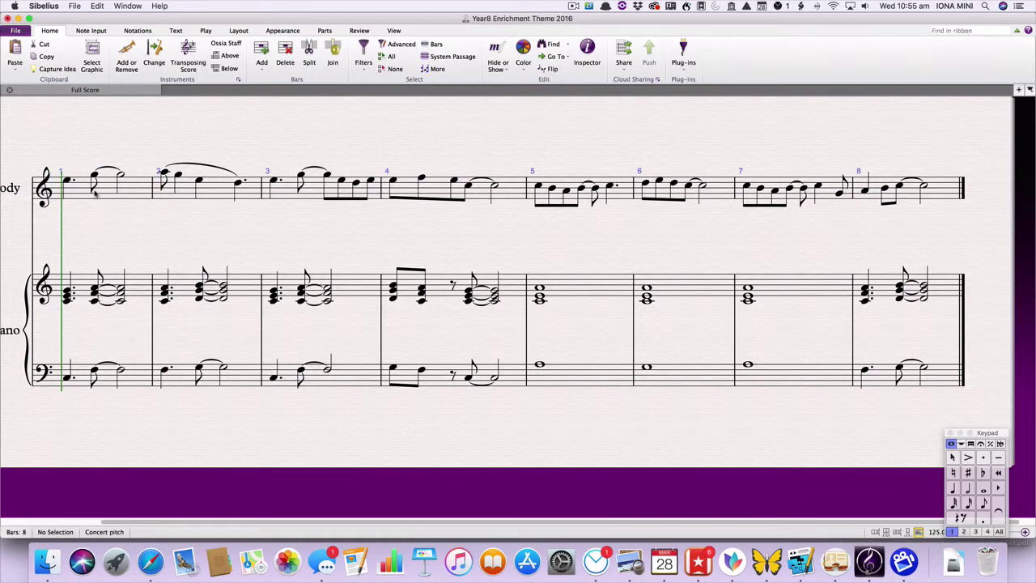
left_click(67, 182)
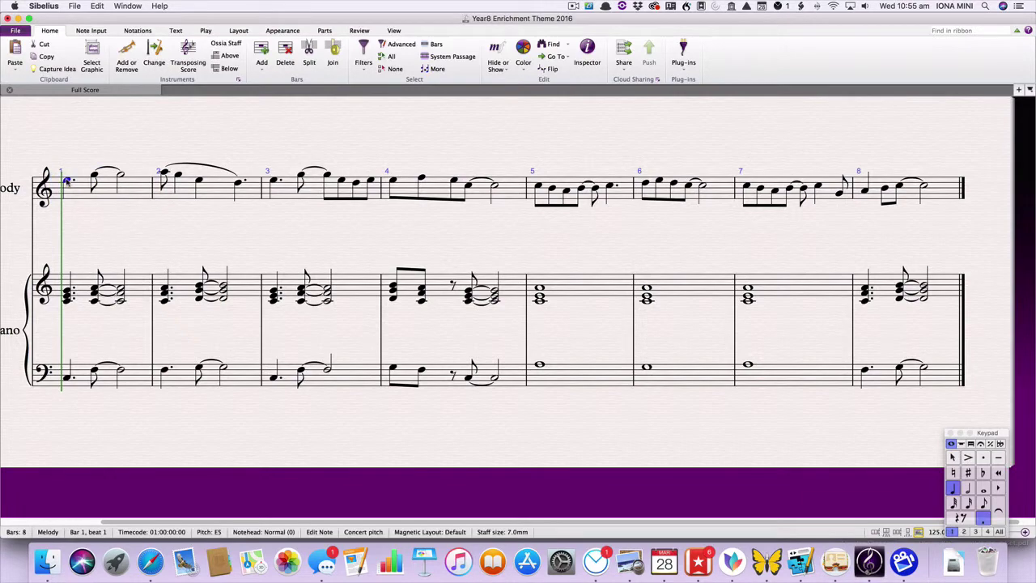
scroll(67, 182, "up", 10)
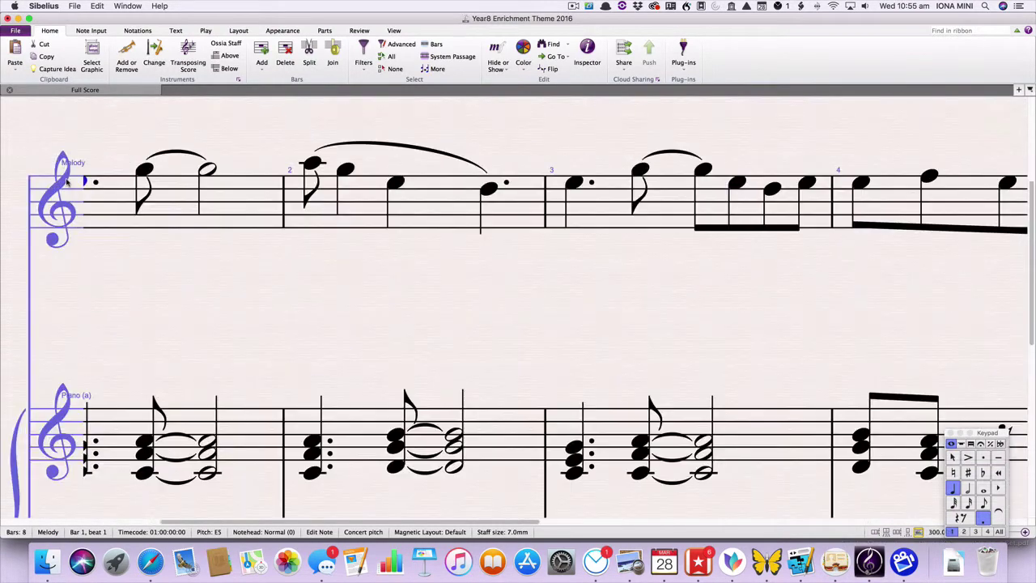
scroll(218, 233, "down", 5)
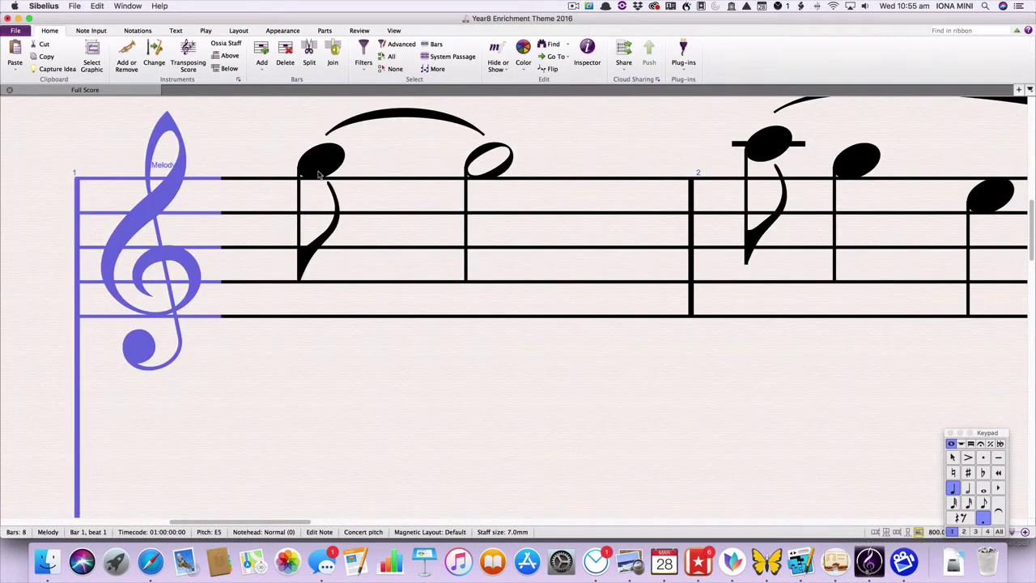
left_click(320, 174)
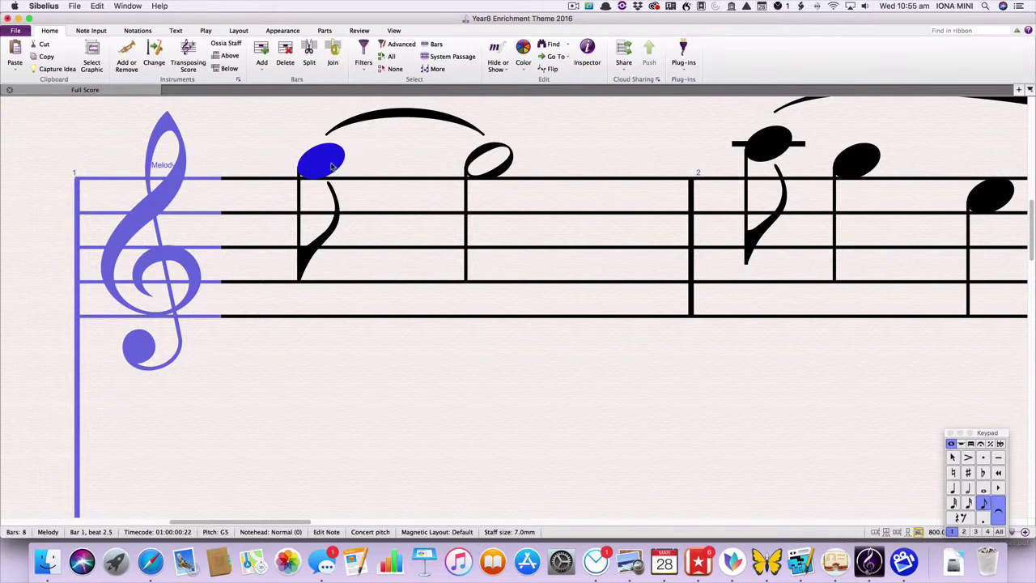
key("super+e")
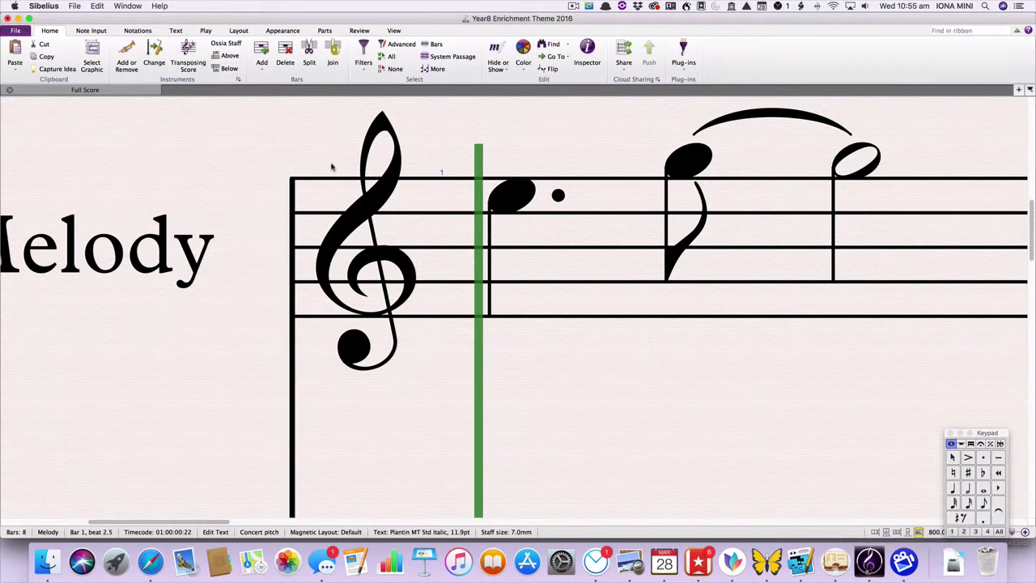
right_click(656, 365)
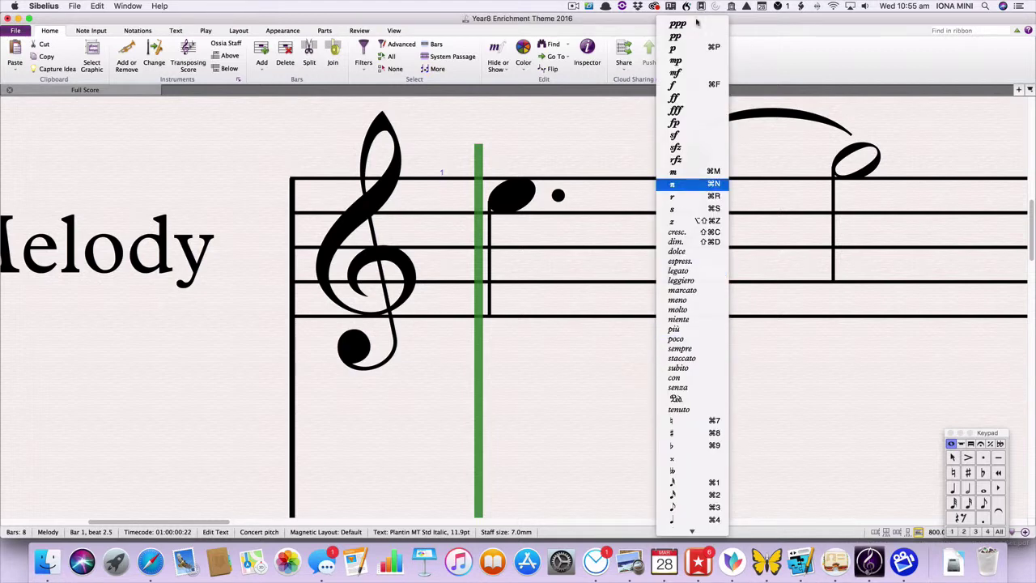
left_click(678, 49)
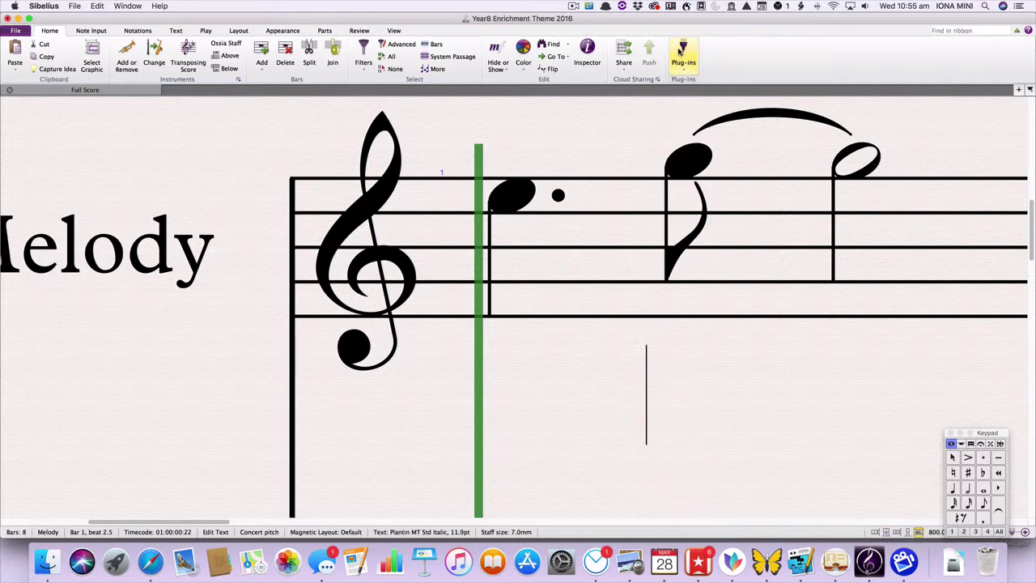
left_click(738, 384)
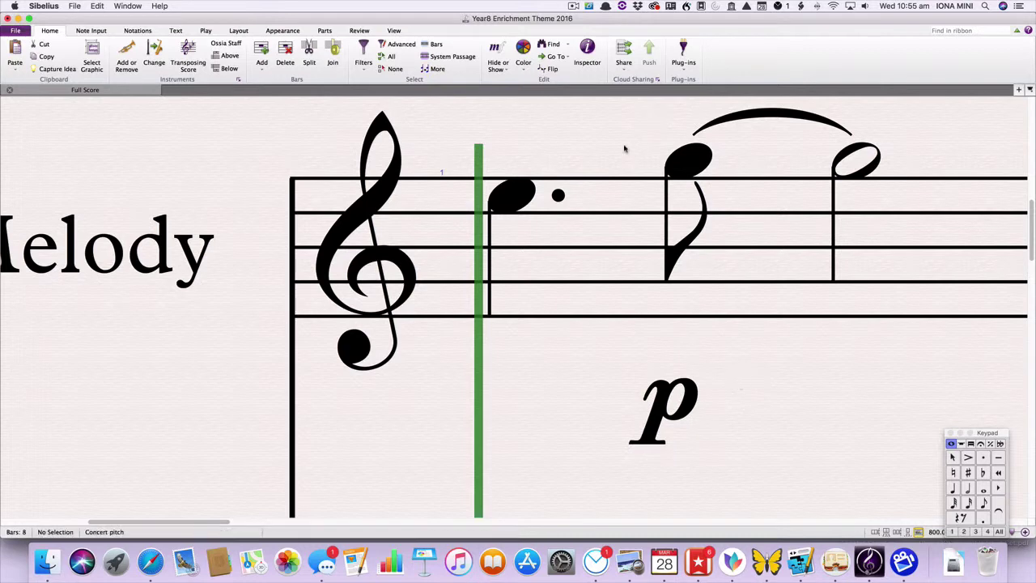
Add an f dynamic below the first note of bar 3 in the Melody staff
key("super+minus")
key("super+minus")
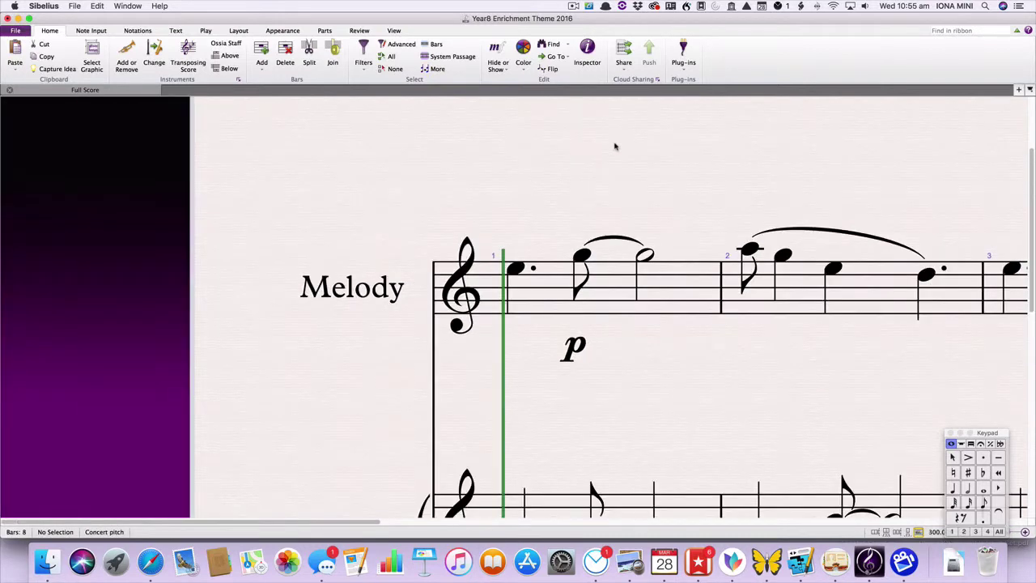
scroll(409, 177, "right", 5)
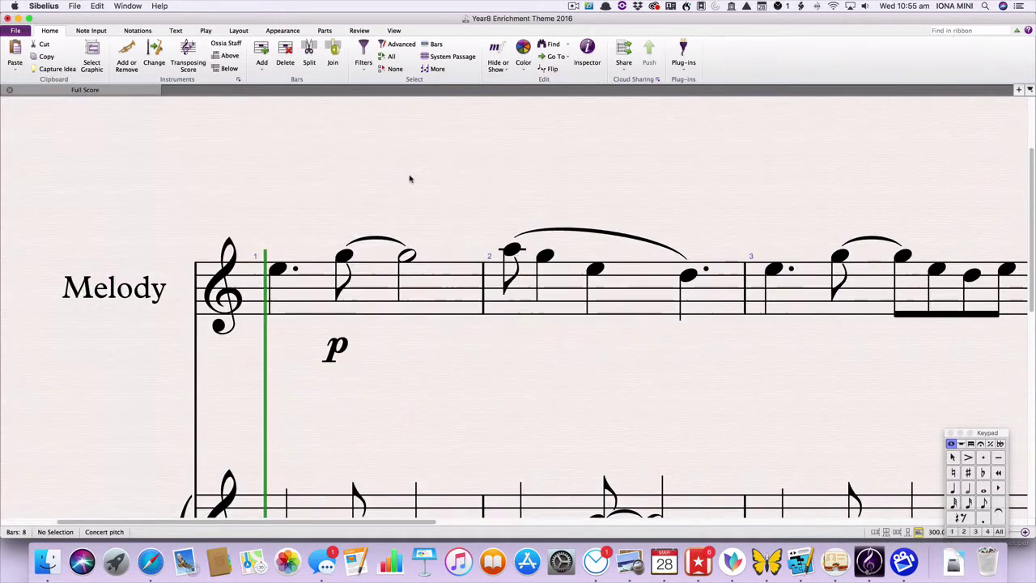
left_click(773, 270)
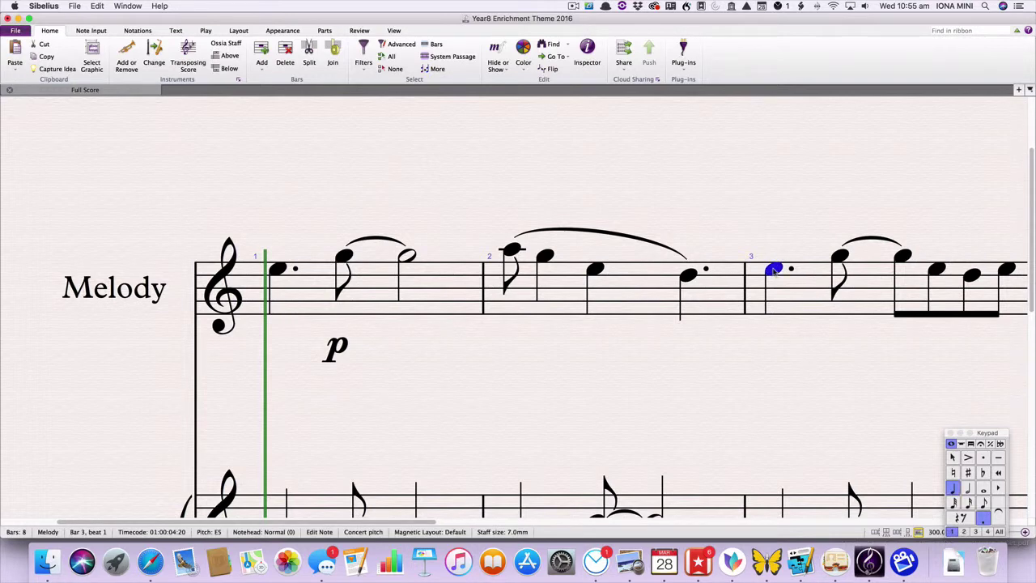
key("super+e")
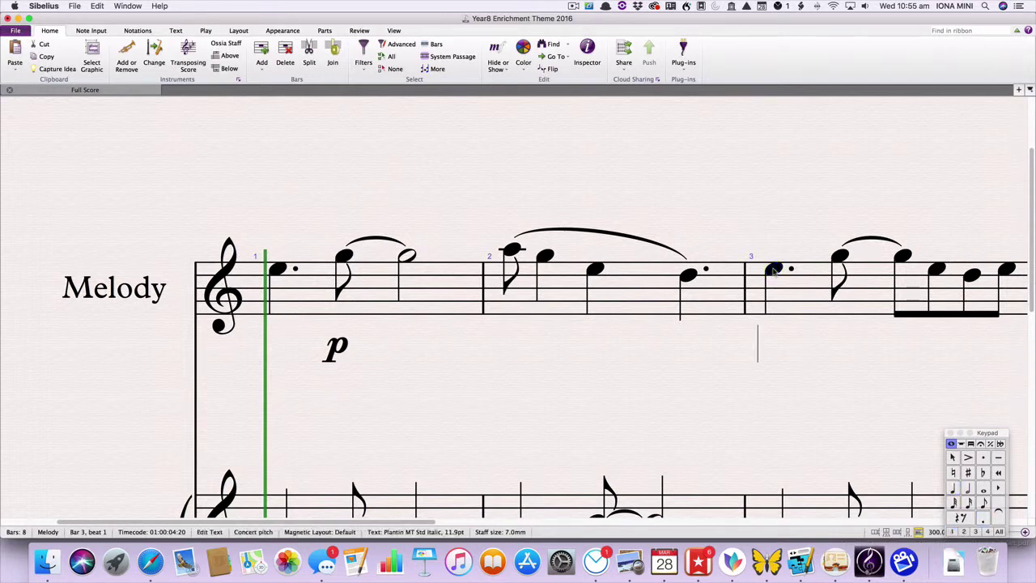
right_click(762, 342)
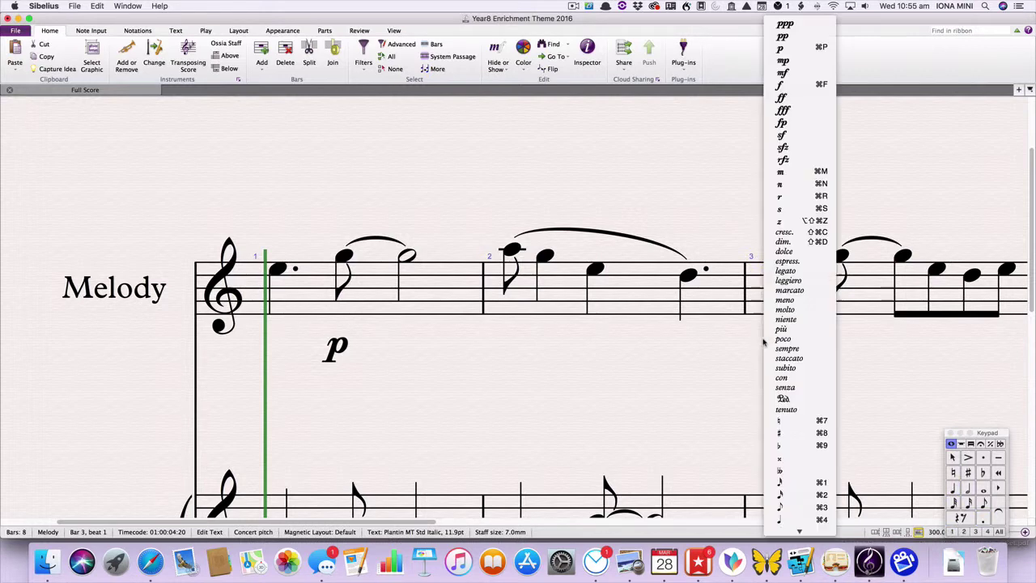
left_click(790, 89)
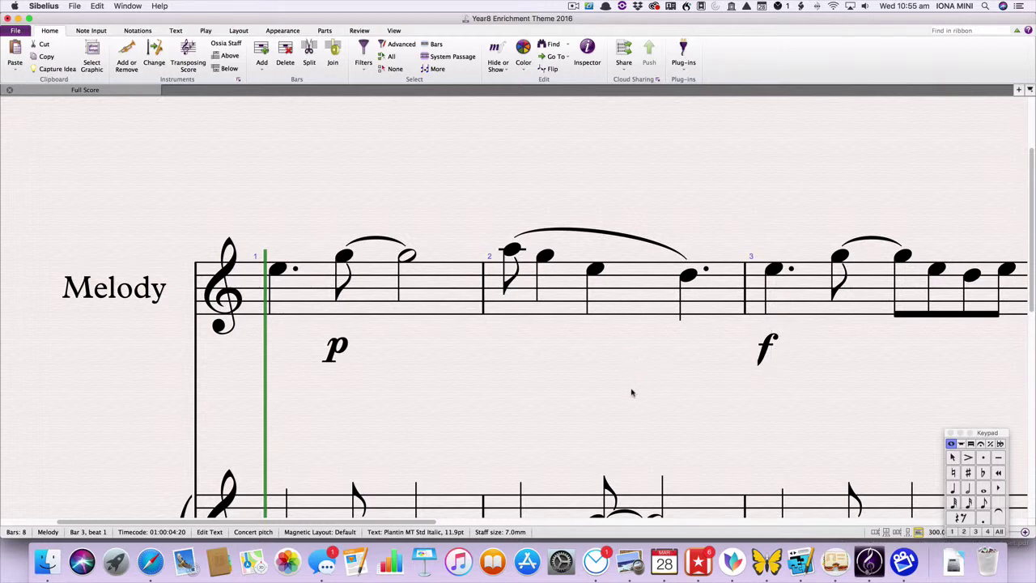
left_click(648, 412)
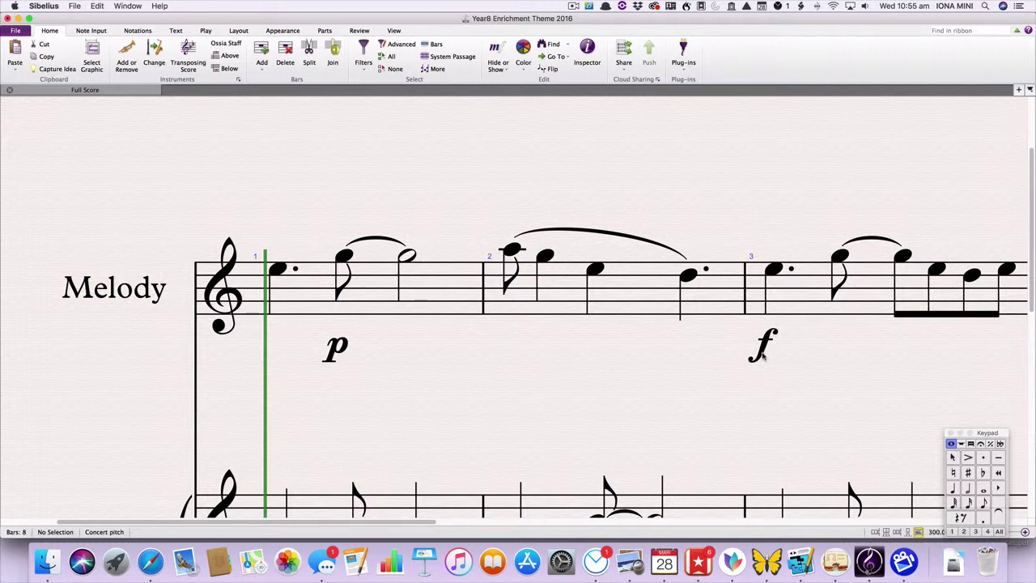
Add a crescendo hairpin from the half note in bar 1 to the f in bar 3, and delete it
left_click(407, 258)
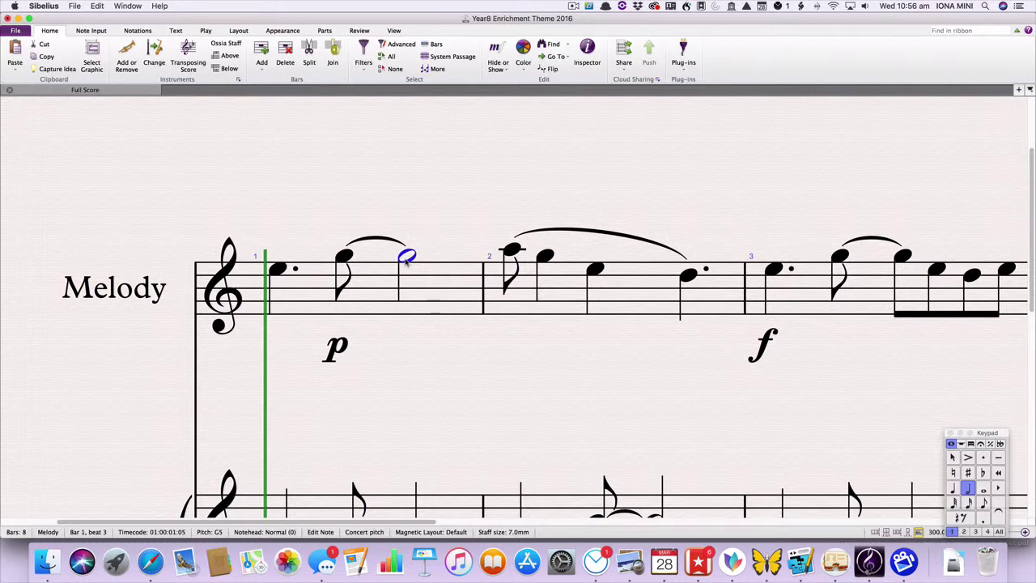
key("h")
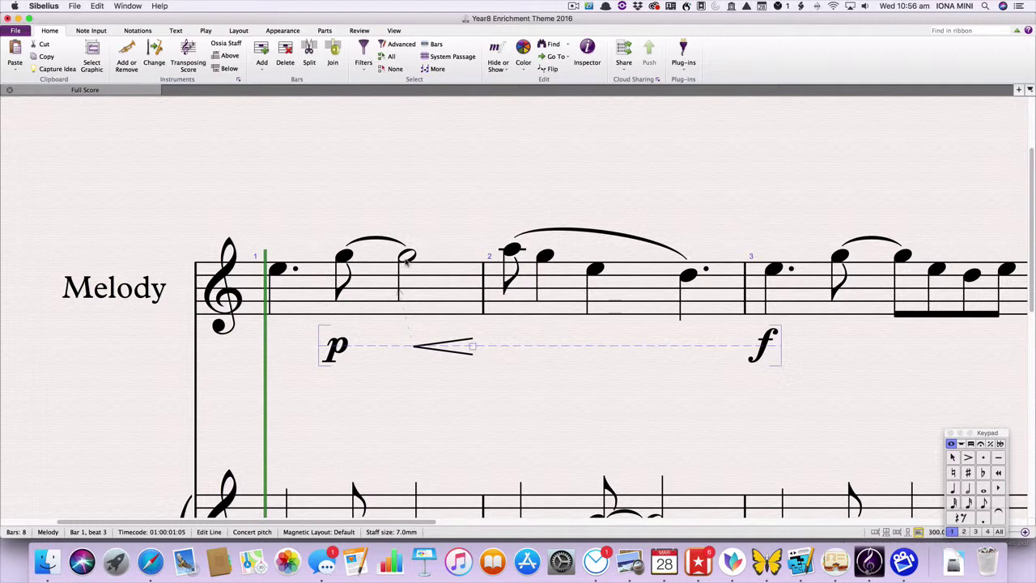
key("space")
key("space")
key("space")
key("space")
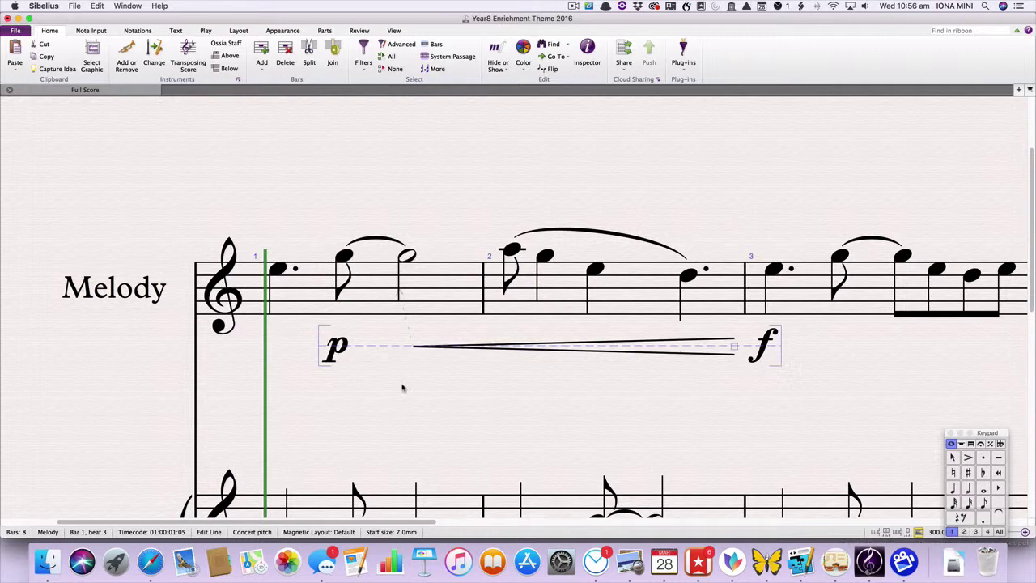
left_click(476, 350)
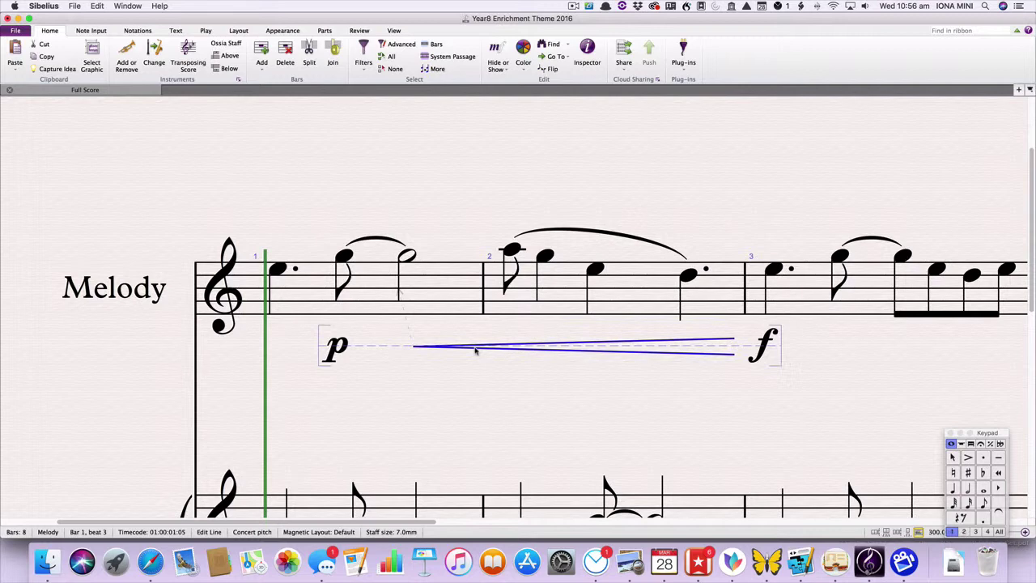
key("Delete")
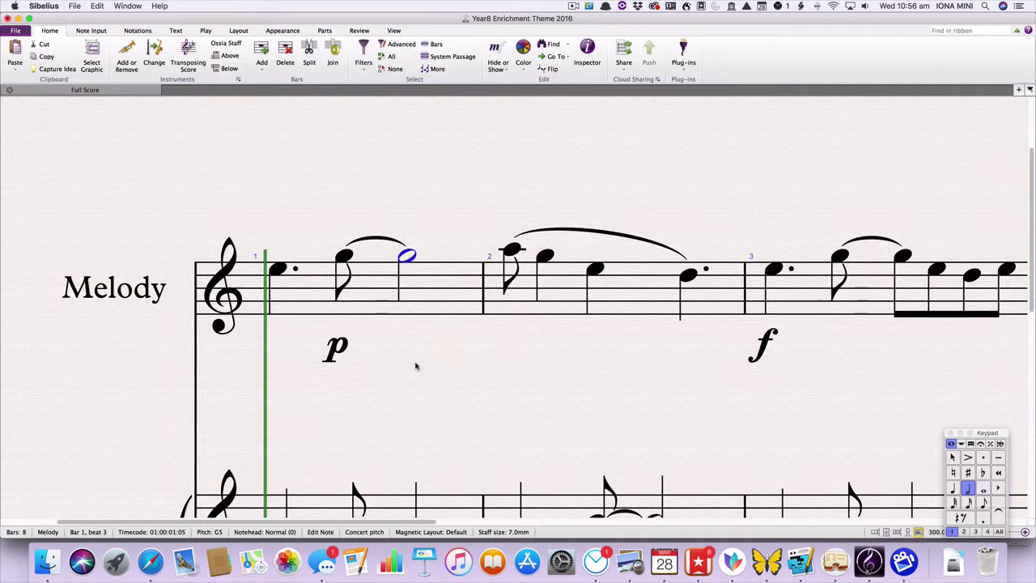
Add a diminuendo hairpin from the half note in bar 1, extend it through bar 2, and shorten it by two notes
key("shift+h")
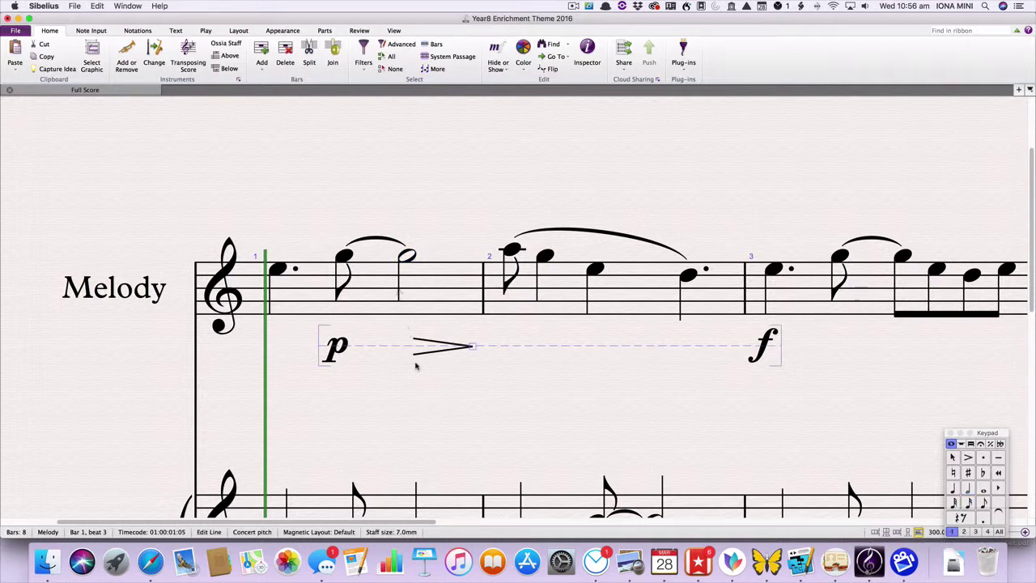
key("space")
key("space")
key("space")
key("space")
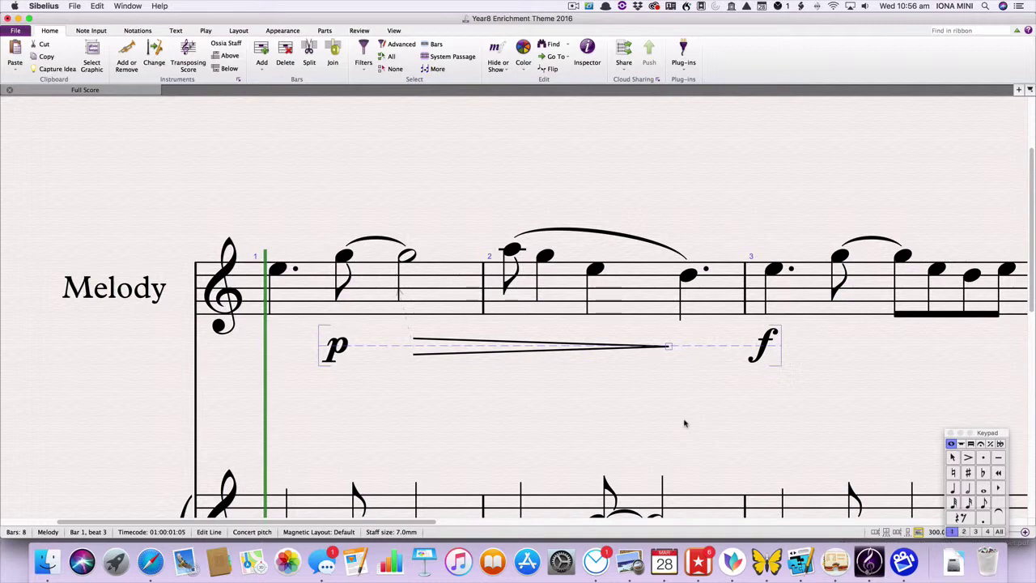
key("shift+space")
key("shift+space")
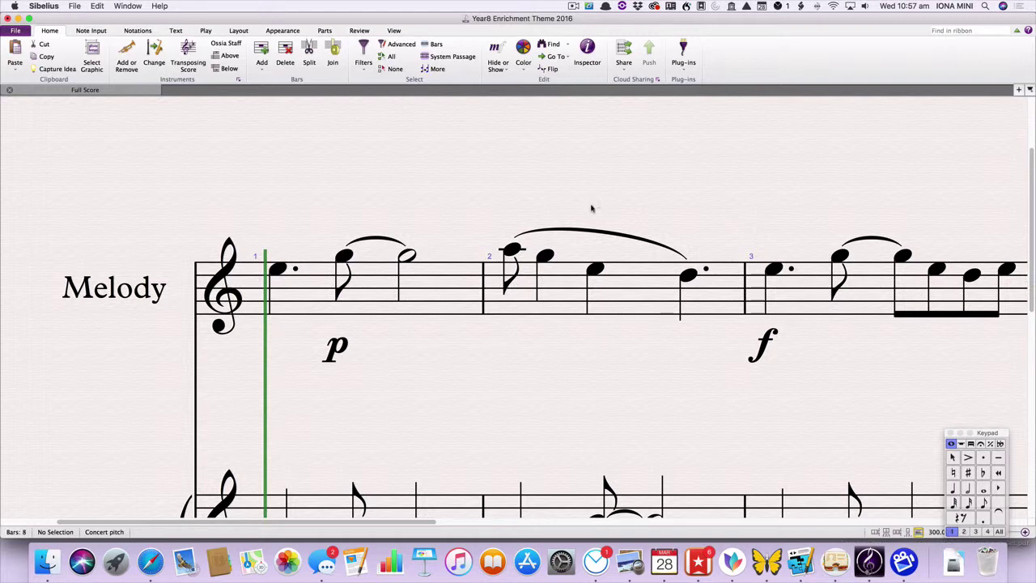
Delete the slur over bar 2 of the Melody staff
left_click(585, 233)
key("Delete")
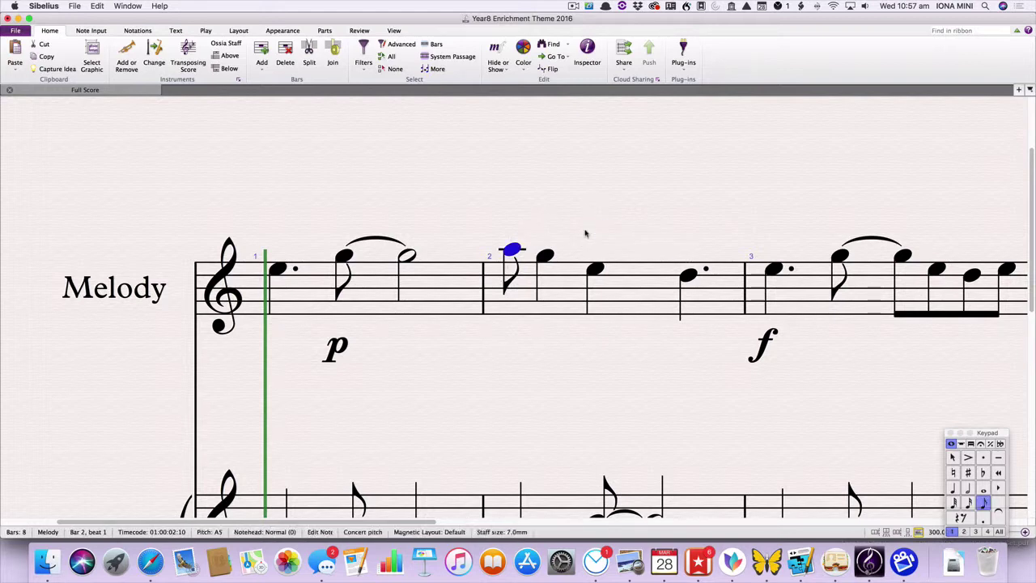
left_click(527, 349)
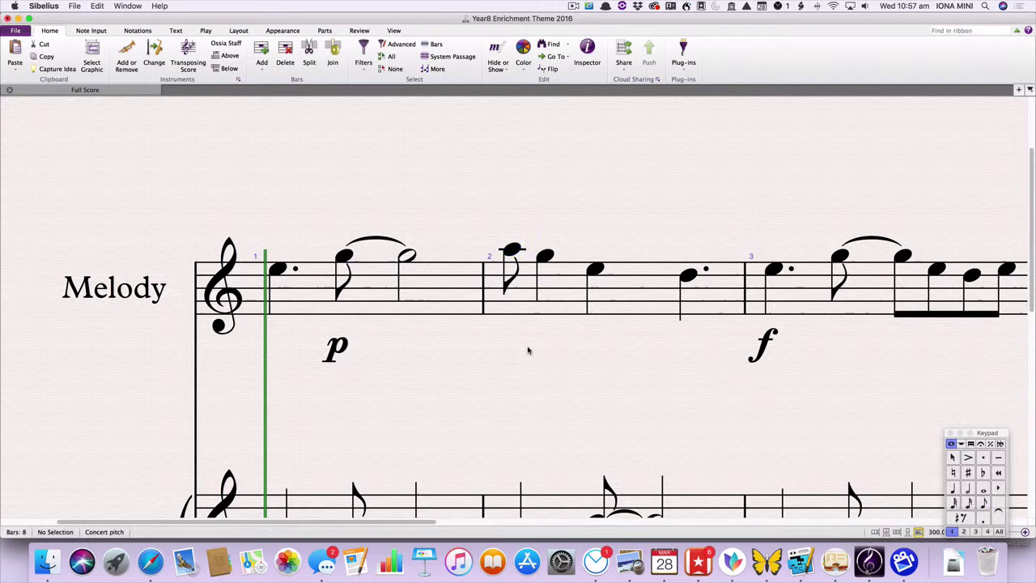
Add a slur in bar 2 of the Melody staff from the first note, A, to the last note, D
left_click(512, 250)
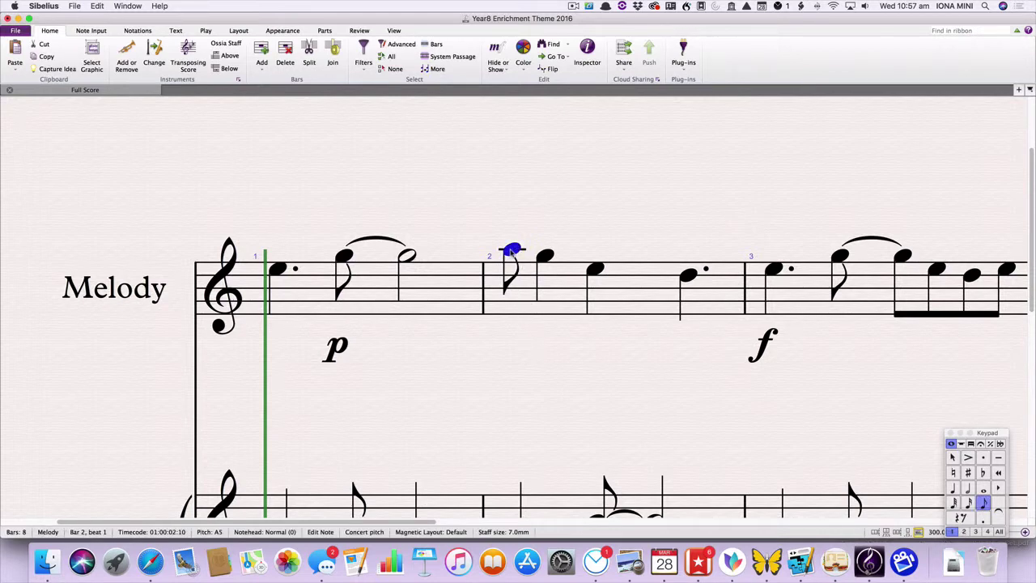
key("s")
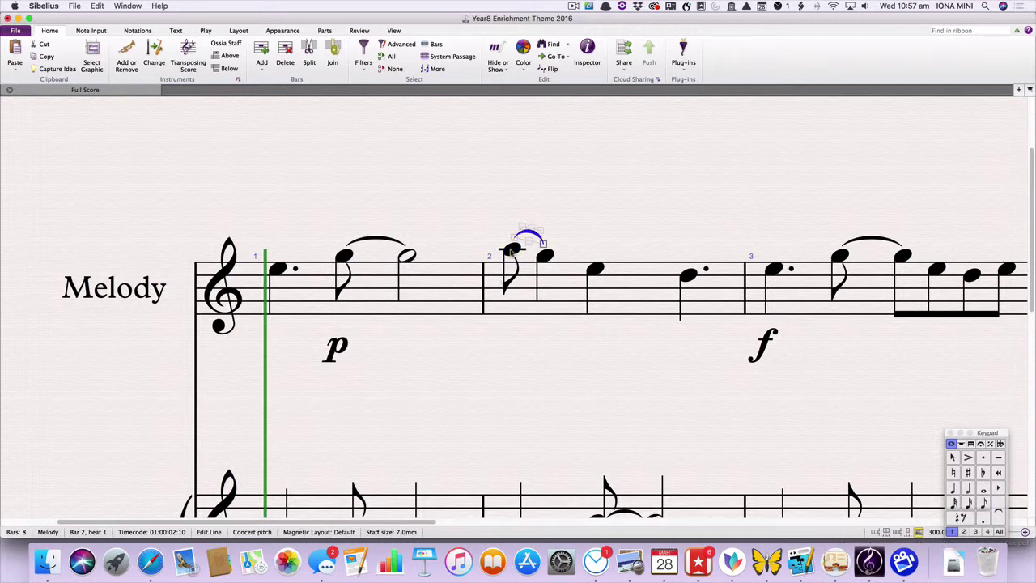
key("space")
key("space")
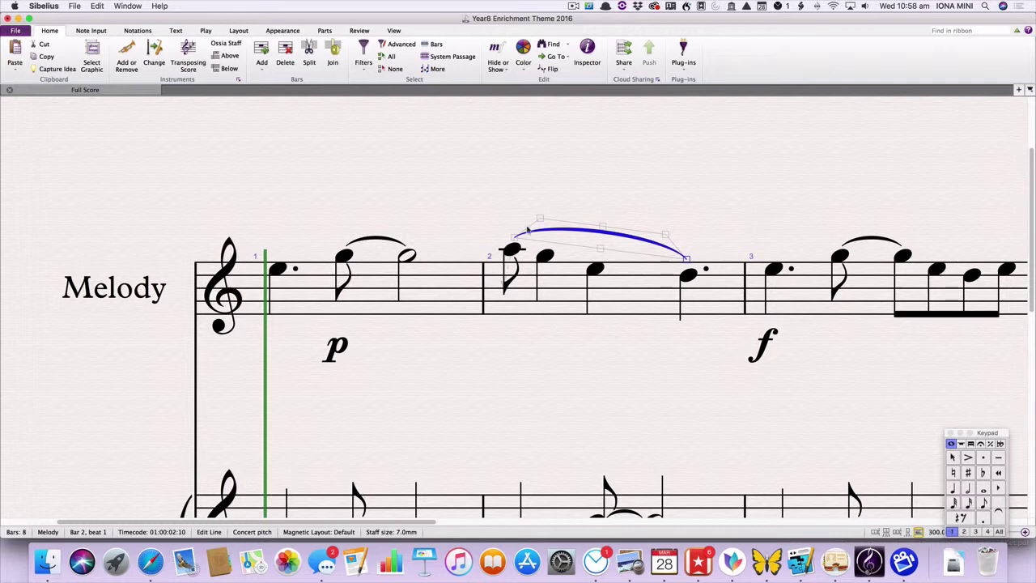
left_click(462, 363)
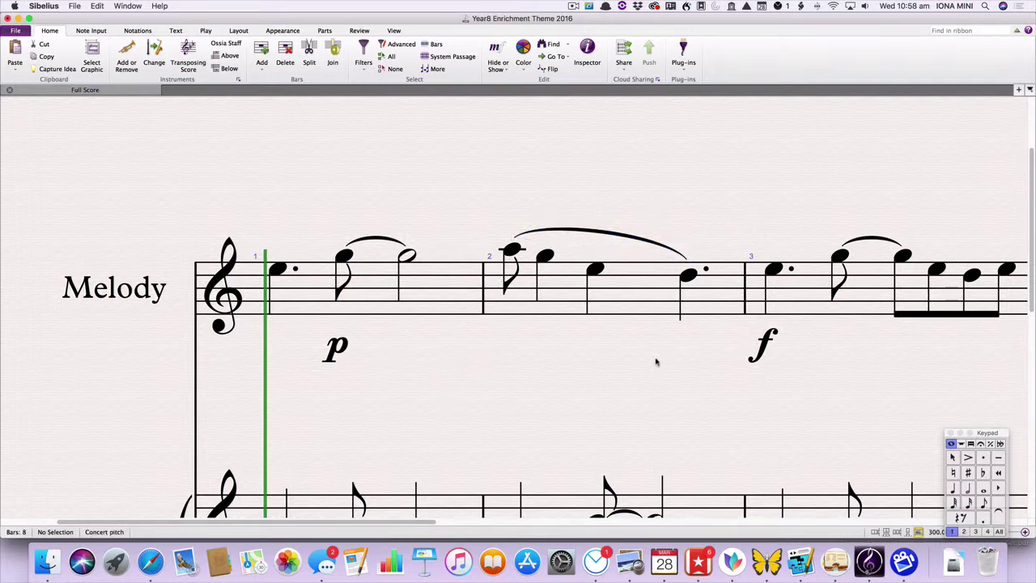
Delete the tie between the two G notes in bar 1 of the melody and add it again
scroll(663, 359, "right", 5)
scroll(664, 360, "right", 3)
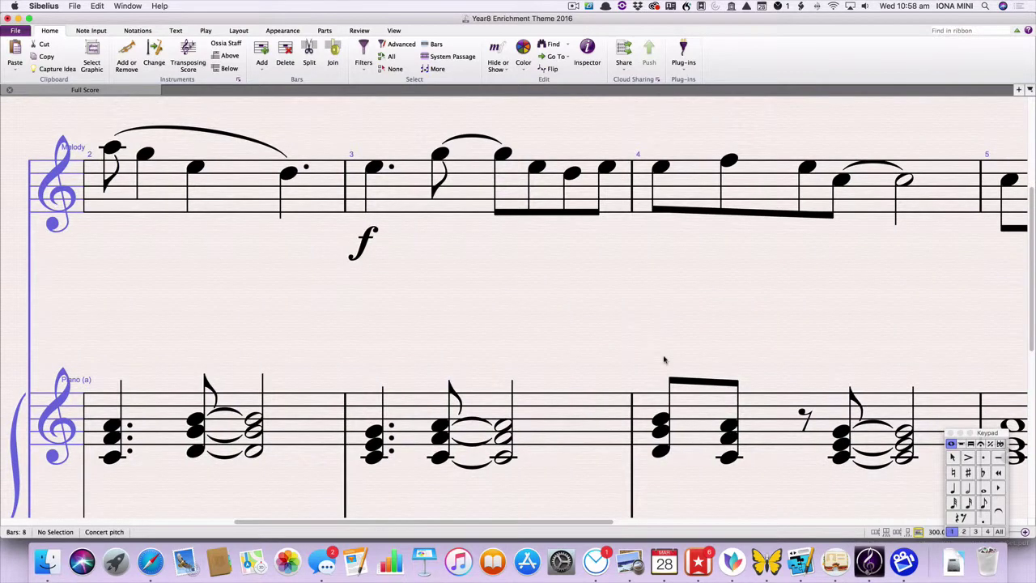
scroll(663, 359, "left", 8)
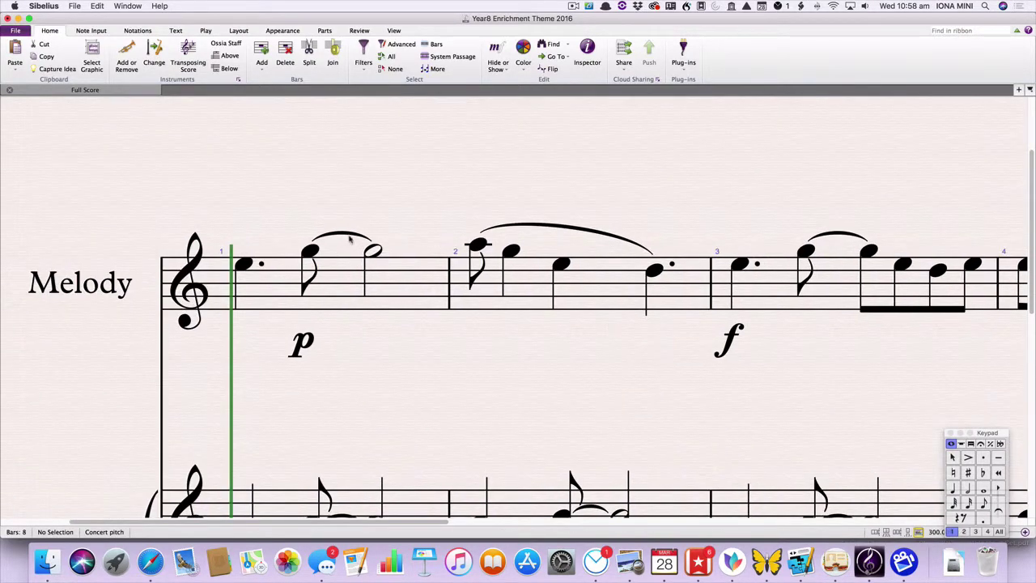
left_click(339, 236)
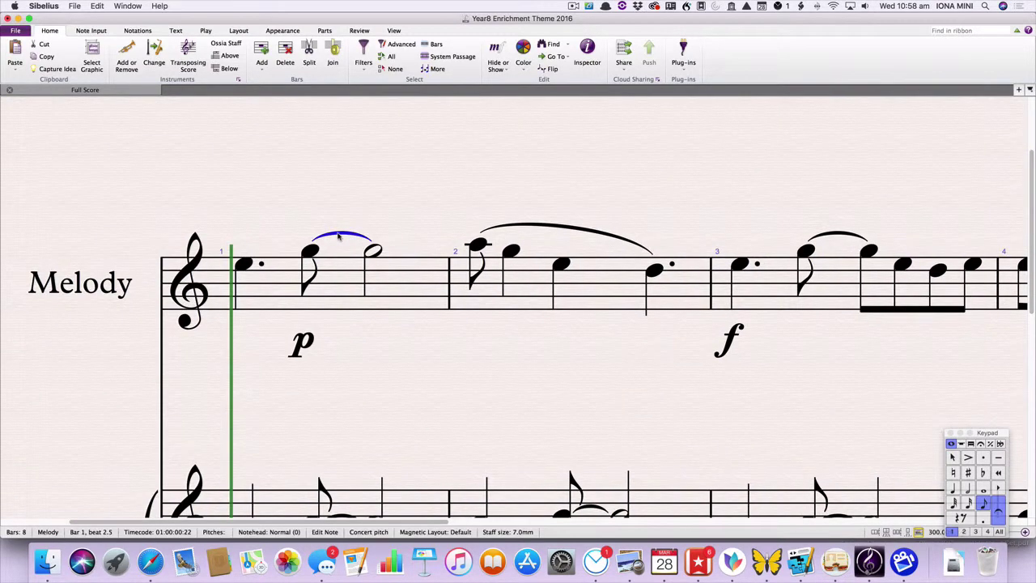
key("Delete")
left_click(311, 251)
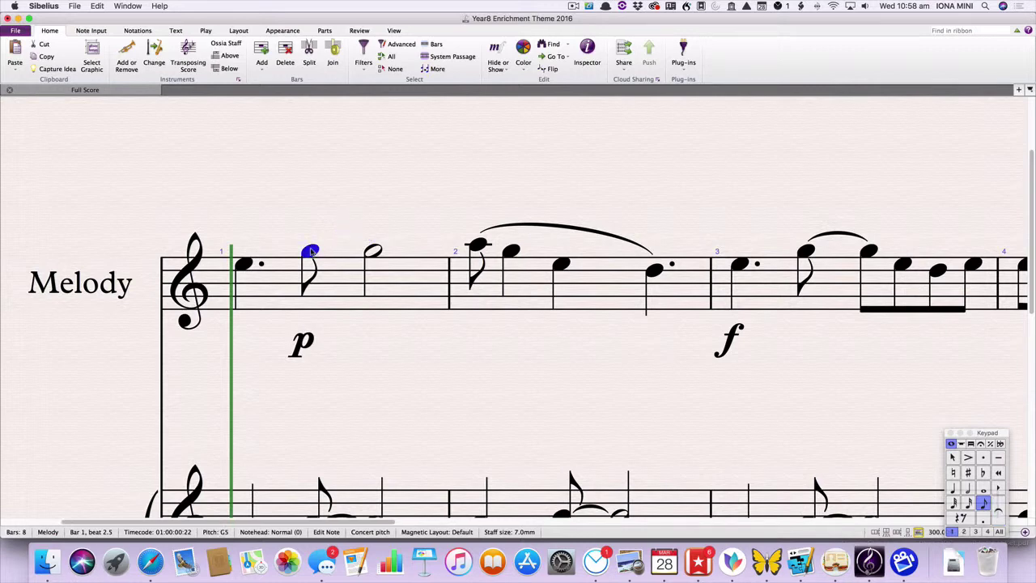
key("s")
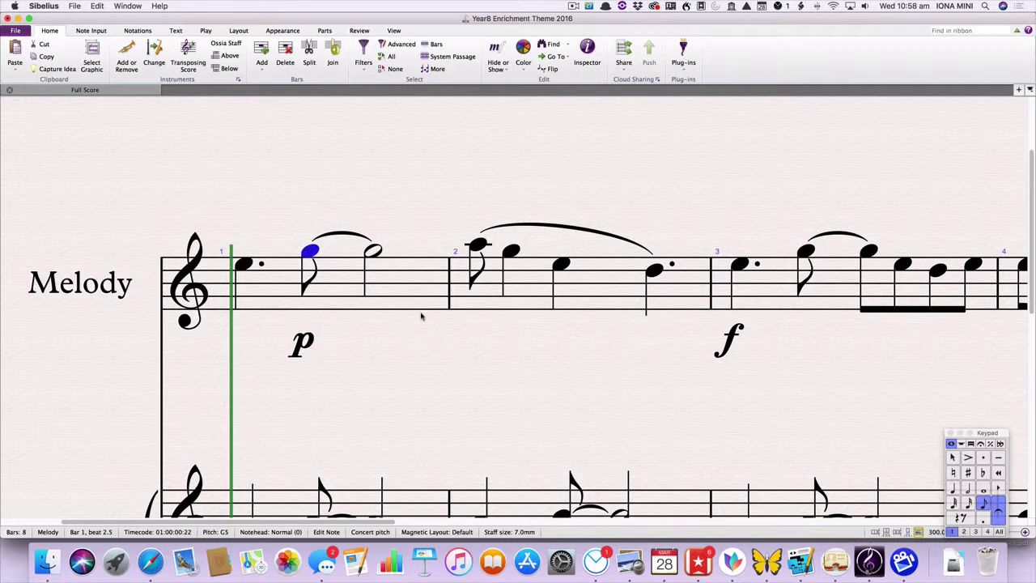
Add an accent to the quarter-note E in bar 2 of the melody, trying a staccato dot and removing it
left_click(564, 266)
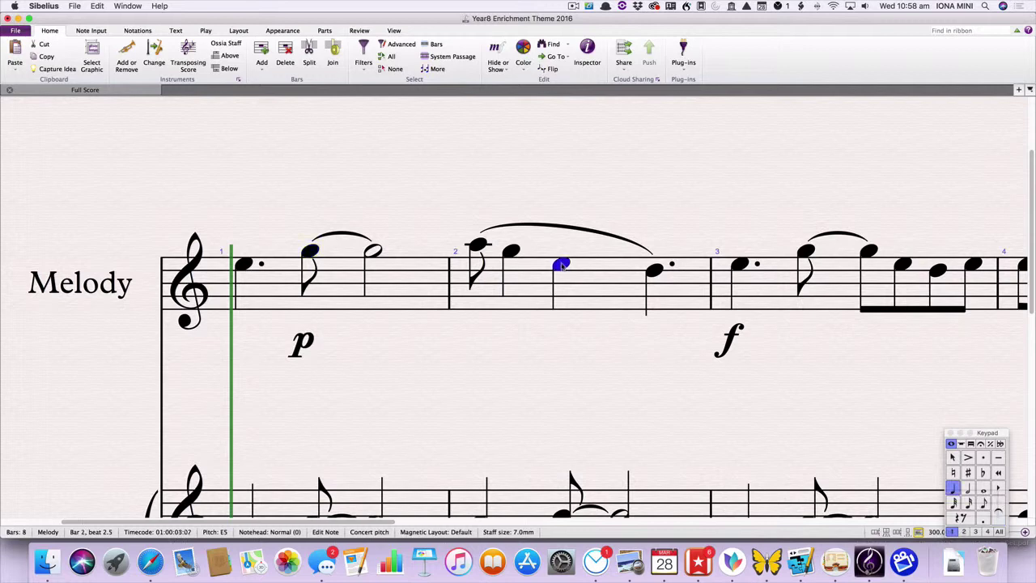
left_click_drag(973, 426, 832, 332)
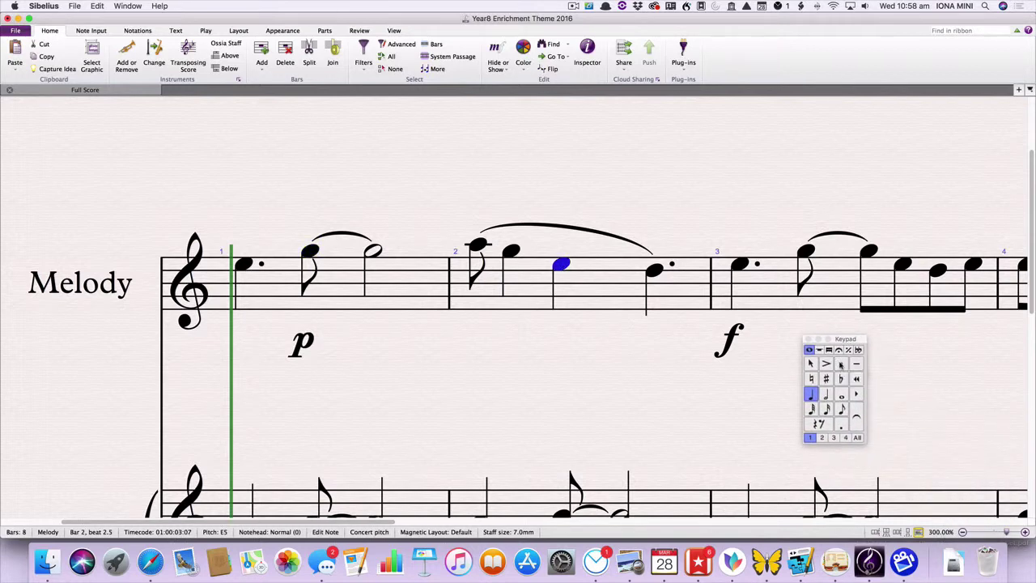
left_click(839, 365)
left_click(827, 365)
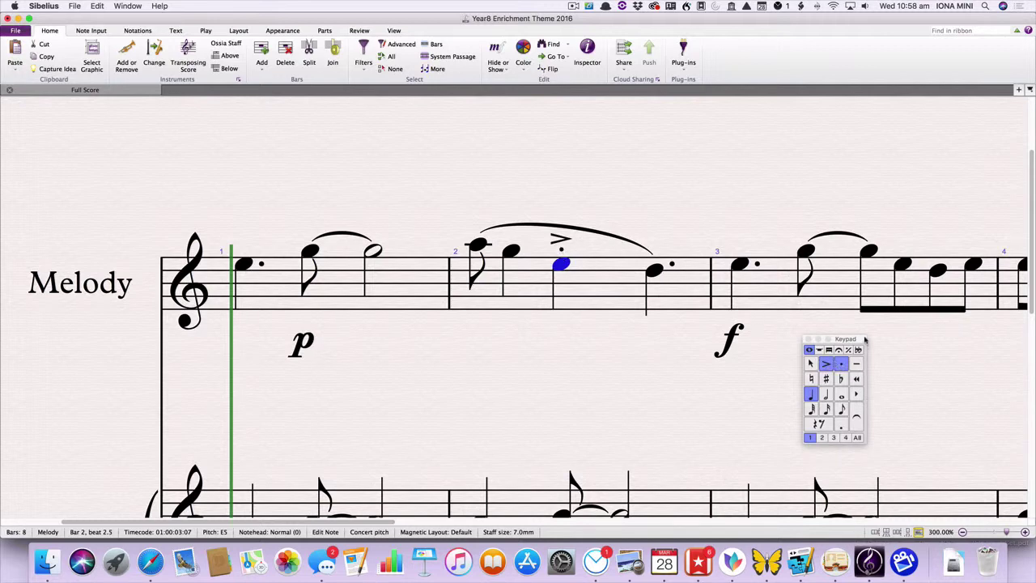
left_click(840, 366)
left_click(596, 353)
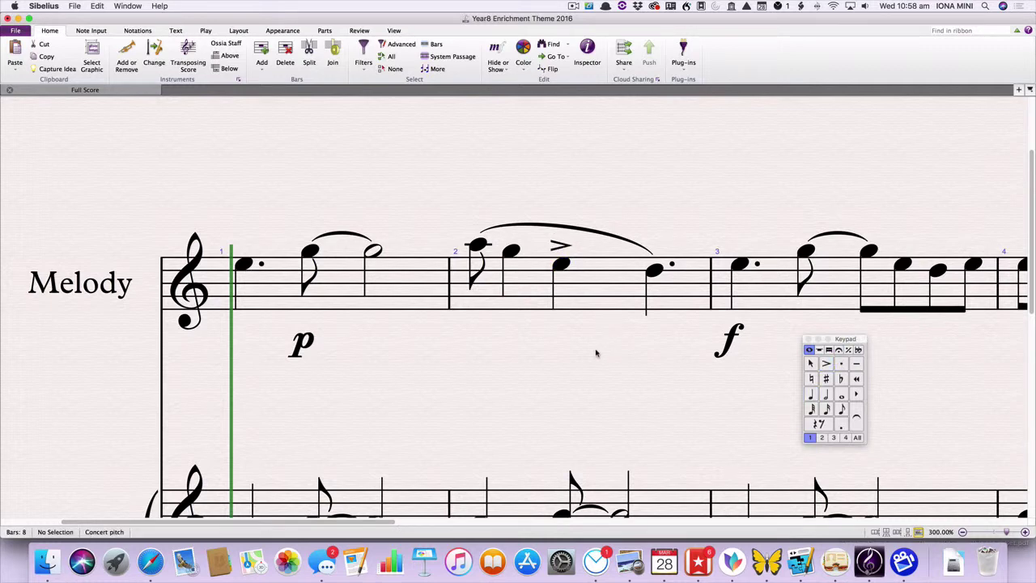